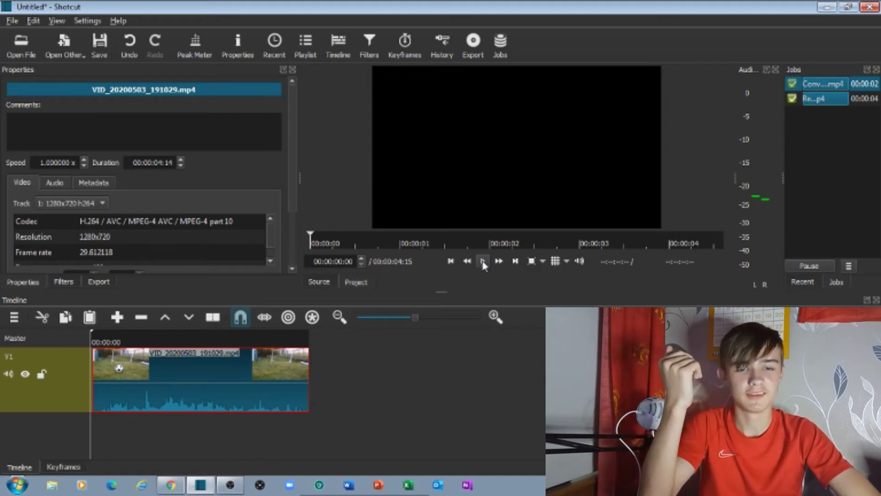
# Step: Preview the football clip and split it at 00:00:01:04 and 00:00:01:20 to isolate the kick
pyautogui.click(483, 262)
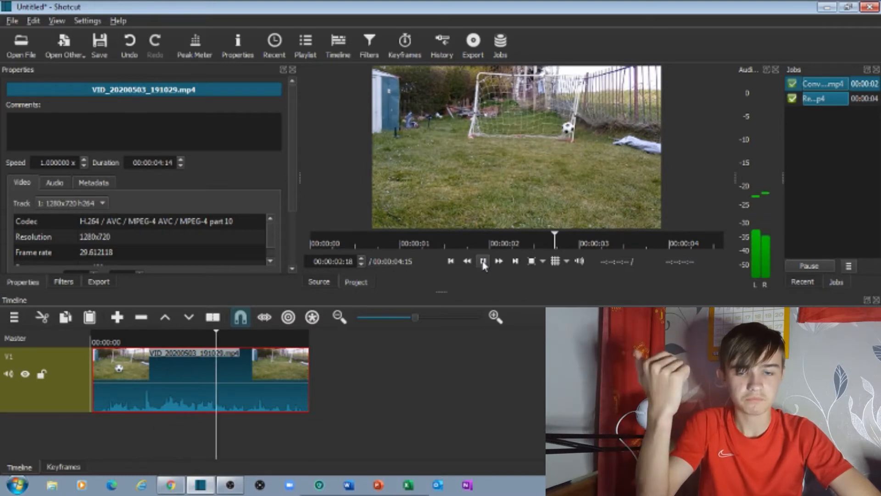
pyautogui.click(483, 261)
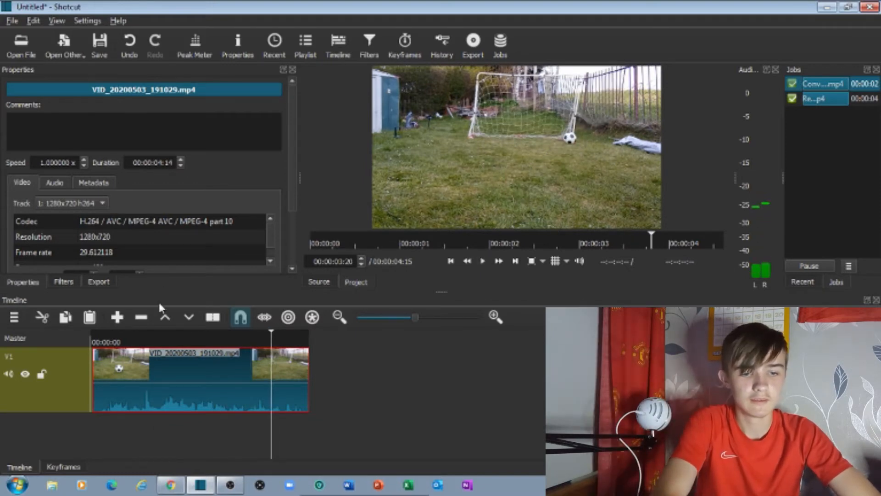
pyautogui.moveTo(151, 331); pyautogui.dragTo(147, 333)
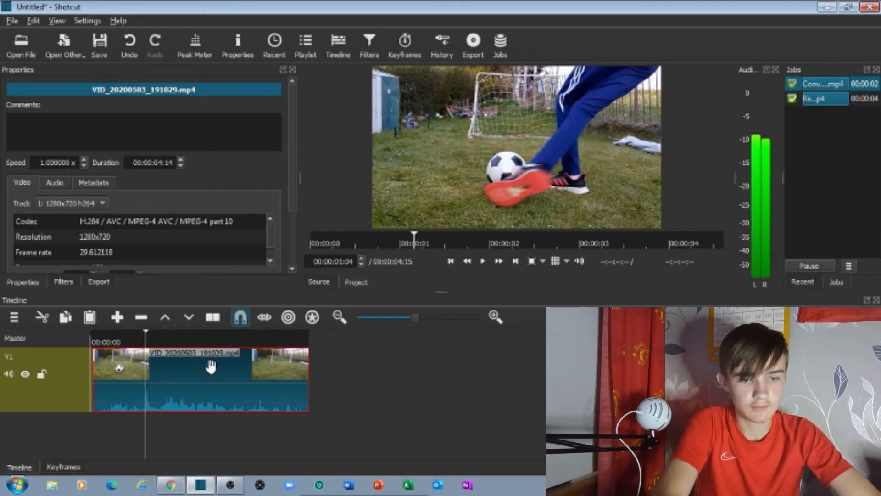
pyautogui.click(210, 320)
pyautogui.click(171, 350)
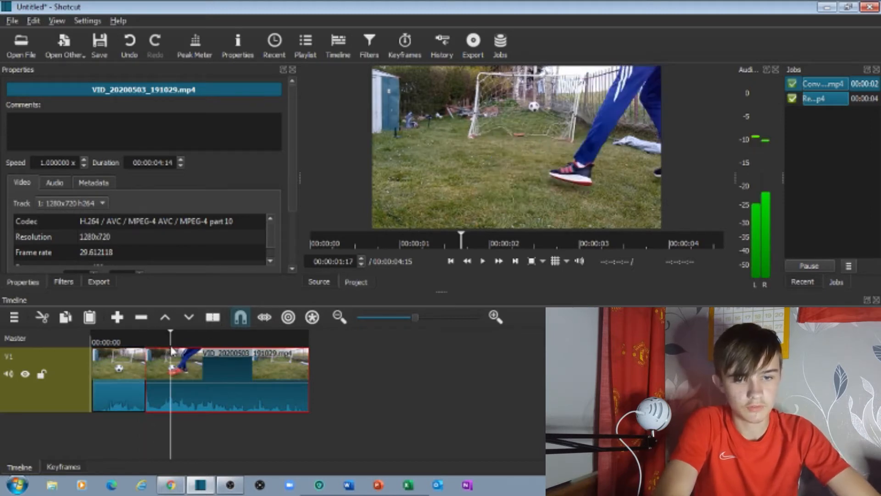
pyautogui.moveTo(171, 347); pyautogui.dragTo(179, 350)
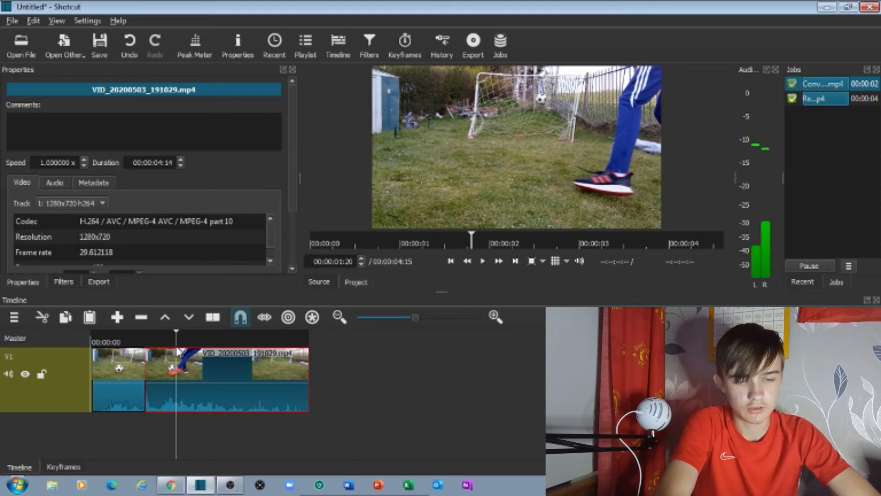
pyautogui.click(212, 321)
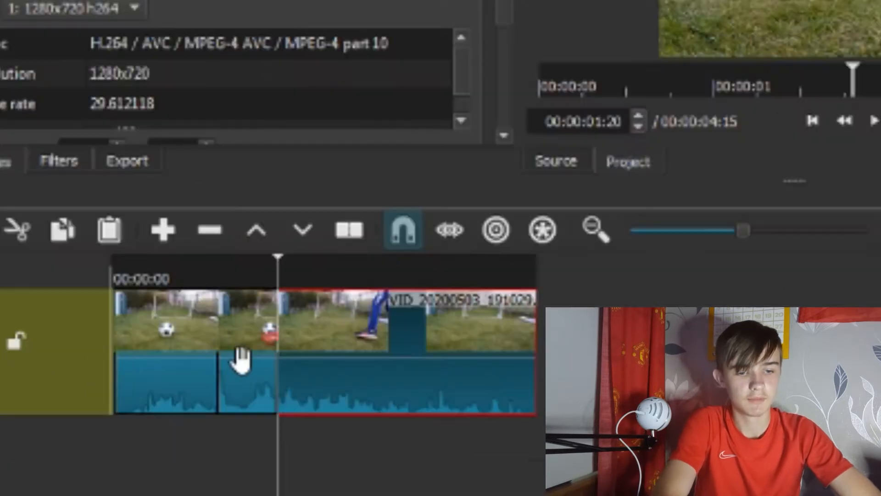
# Step: Play through the isolated kick and move the last segment about 1.5 seconds later on V1 to open a gap
pyautogui.click(157, 384)
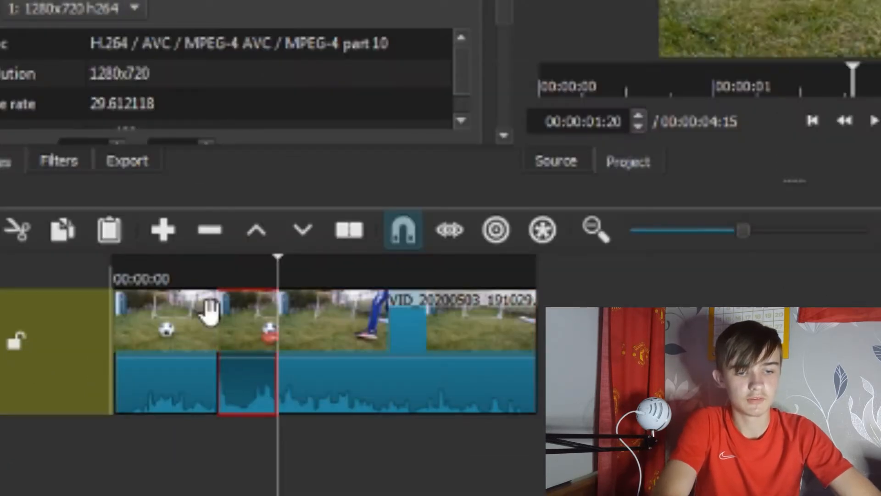
pyautogui.click(131, 337)
pyautogui.click(873, 121)
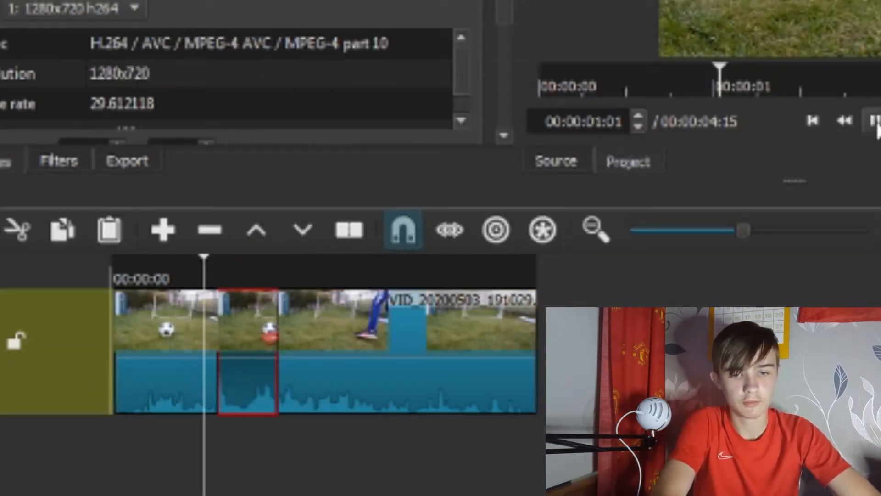
pyautogui.click(875, 121)
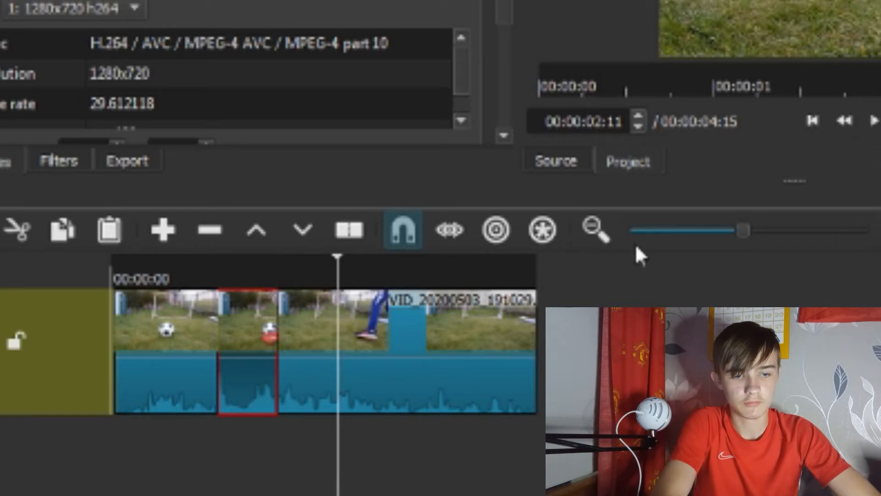
pyautogui.click(278, 265)
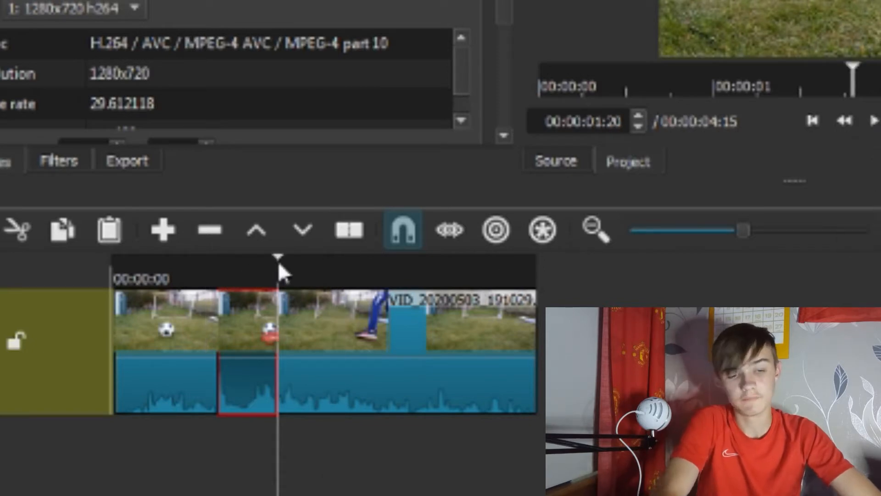
pyautogui.moveTo(279, 266); pyautogui.dragTo(222, 256)
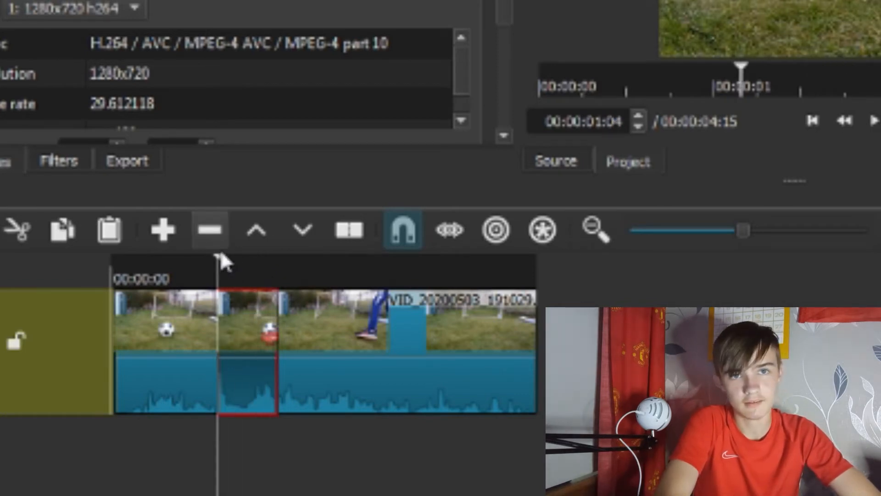
pyautogui.click(332, 357)
pyautogui.moveTo(331, 356); pyautogui.dragTo(470, 356)
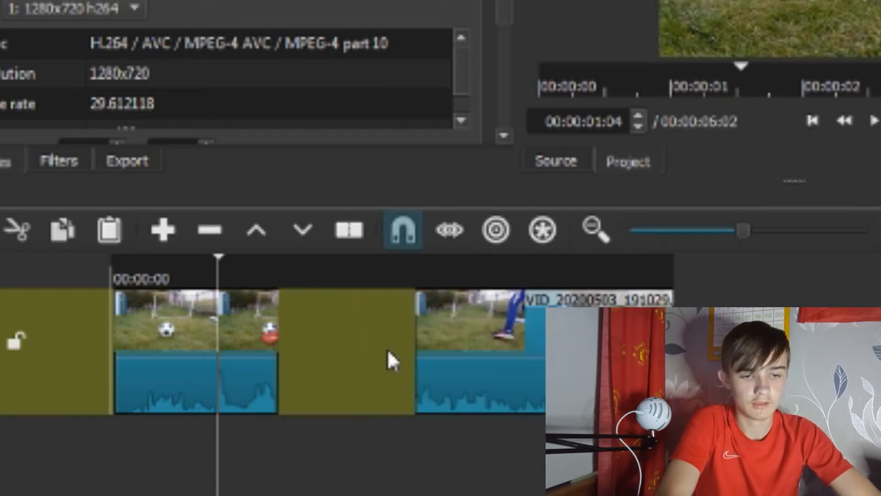
# Step: Select the short middle kick segment and bring the Reverse option in its properties into view
pyautogui.click(235, 320)
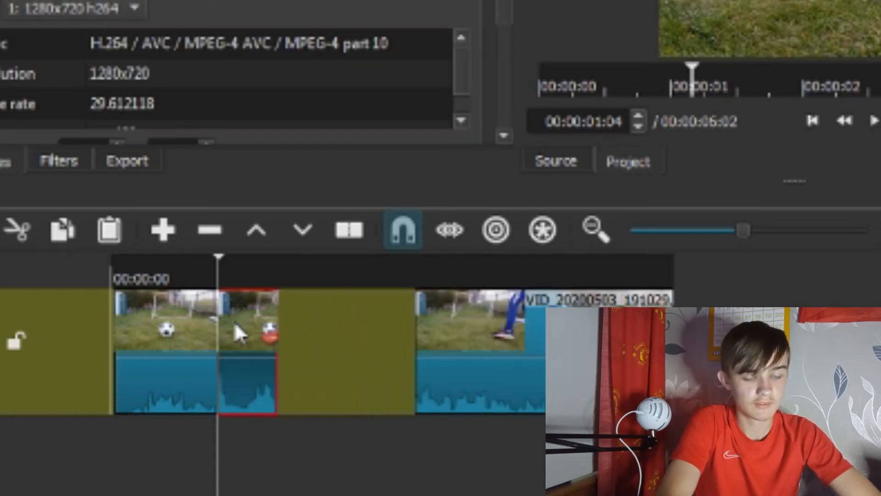
pyautogui.click(246, 258)
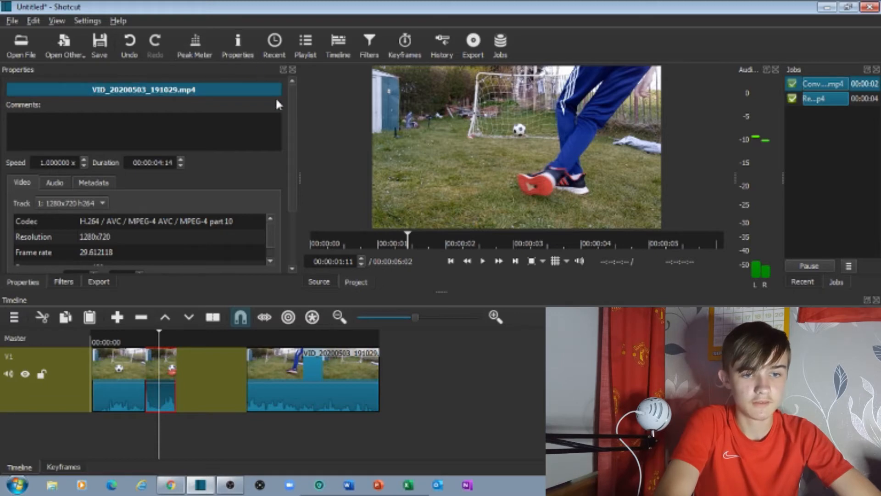
pyautogui.scroll(-3, 294, 129)
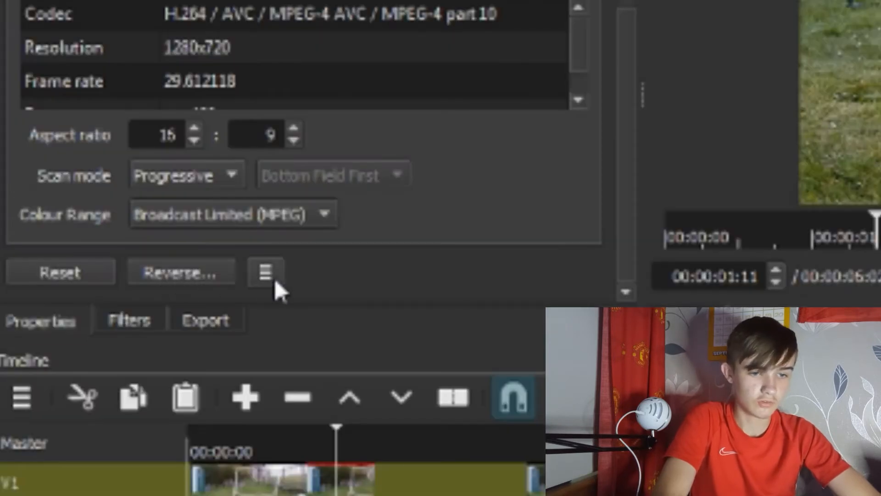
pyautogui.click(275, 279)
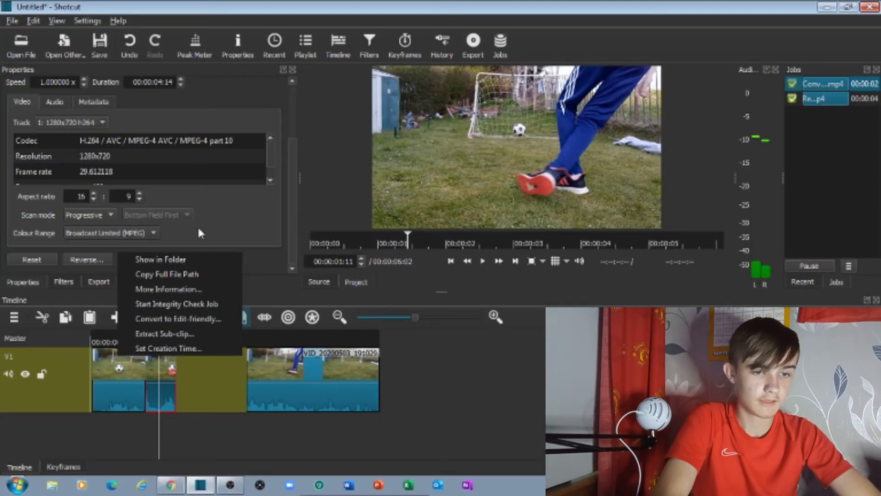
pyautogui.click(422, 203)
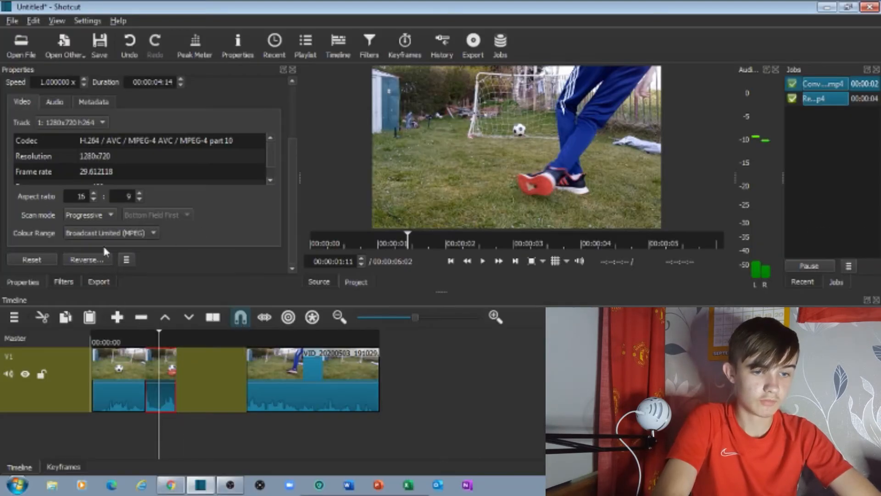
pyautogui.click(125, 260)
pyautogui.click(229, 222)
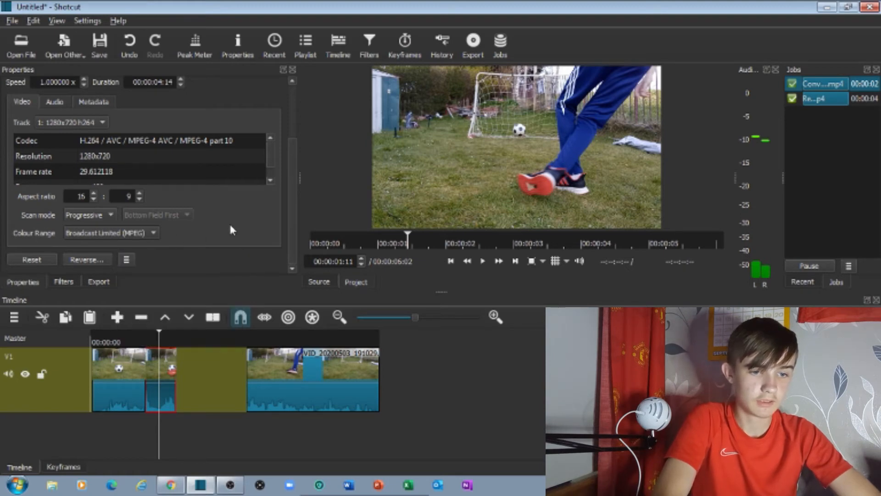
# Step: Reverse the selected kick segment in the DNxHR/ALAC MOV intermediate format, replacing the file VID_20200503_191029 - Reversed.mov
pyautogui.click(83, 260)
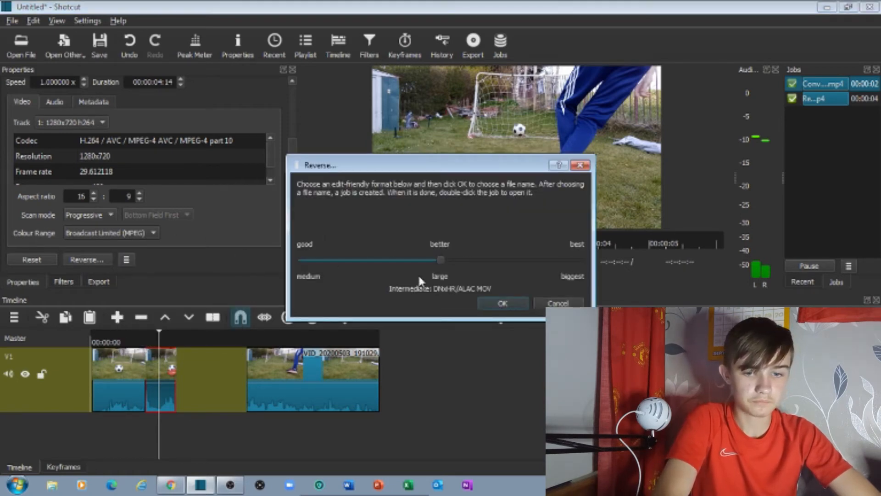
pyautogui.click(501, 303)
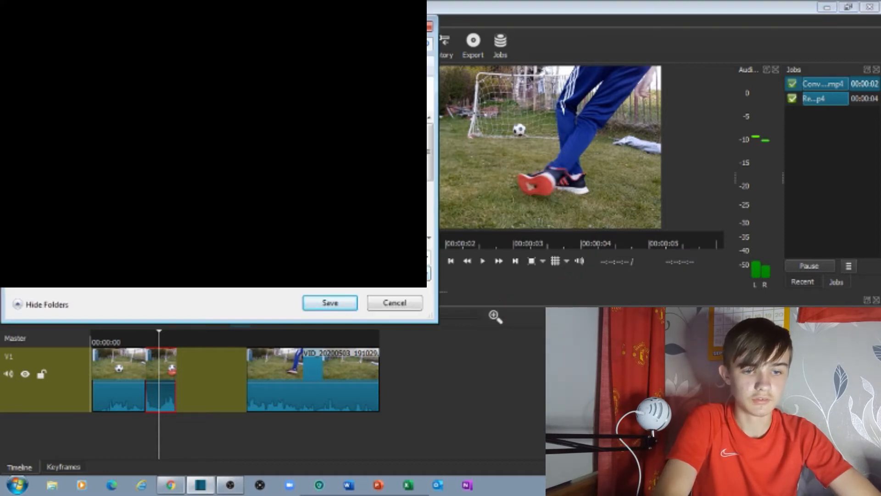
pyautogui.click(327, 307)
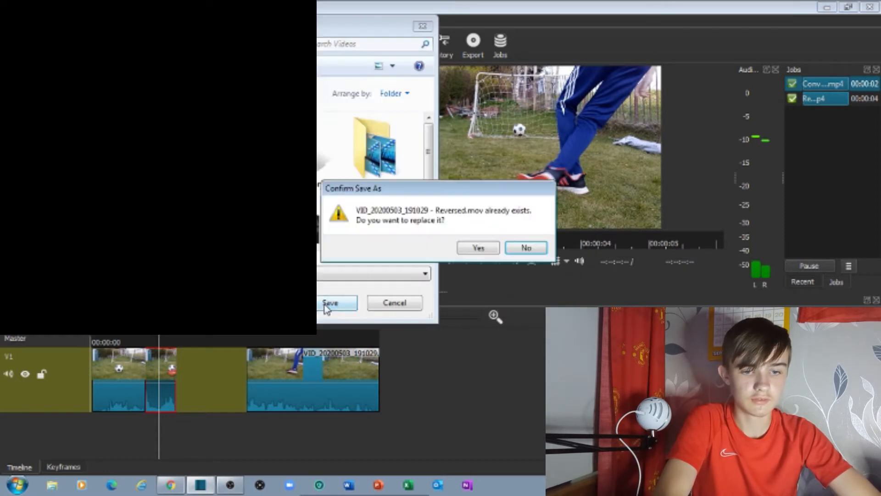
pyautogui.click(478, 248)
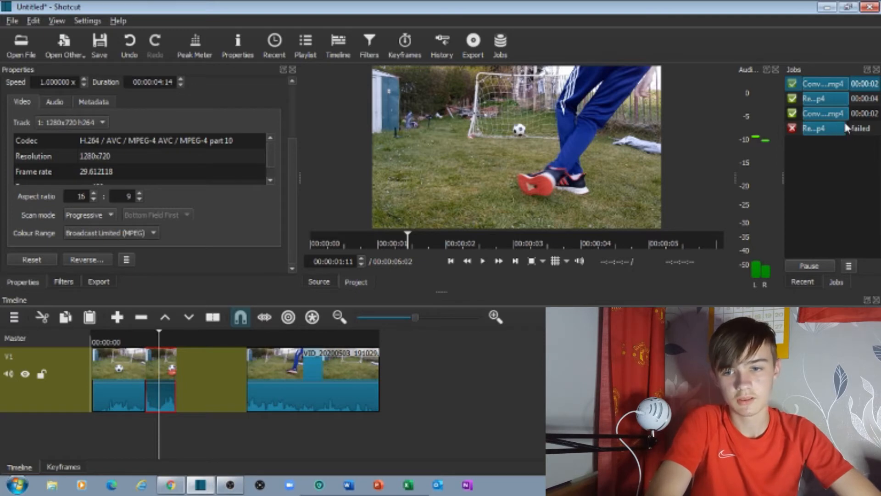
# Step: Open the reversed clip from the latest completed conversion job and place it directly after the original kick segment on V1
pyautogui.doubleClick(826, 112)
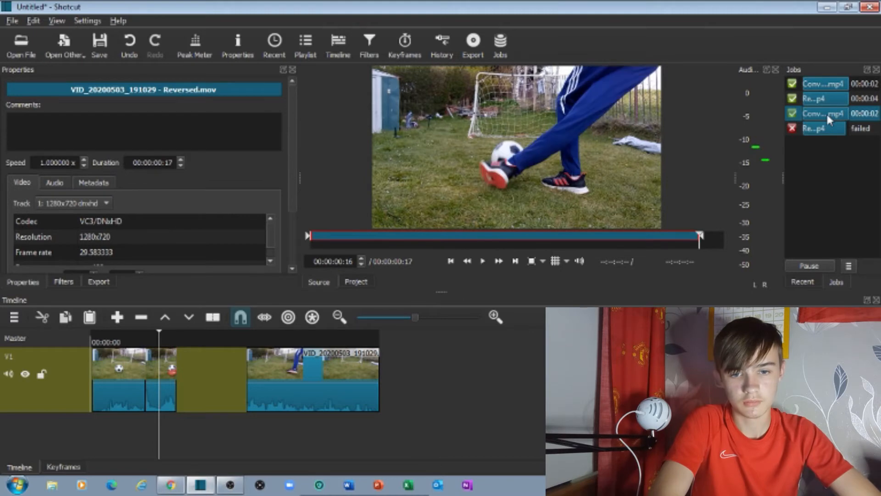
pyautogui.click(484, 261)
pyautogui.moveTo(460, 181); pyautogui.dragTo(174, 381)
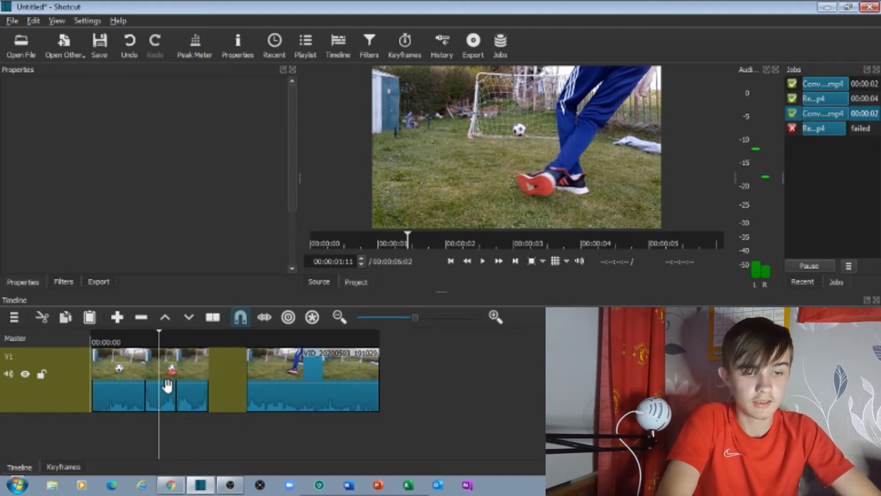
# Step: Paste a copy of the original kick segment after the reversed clip at 00:00:02:12 and remove the remaining gap
pyautogui.click(167, 385)
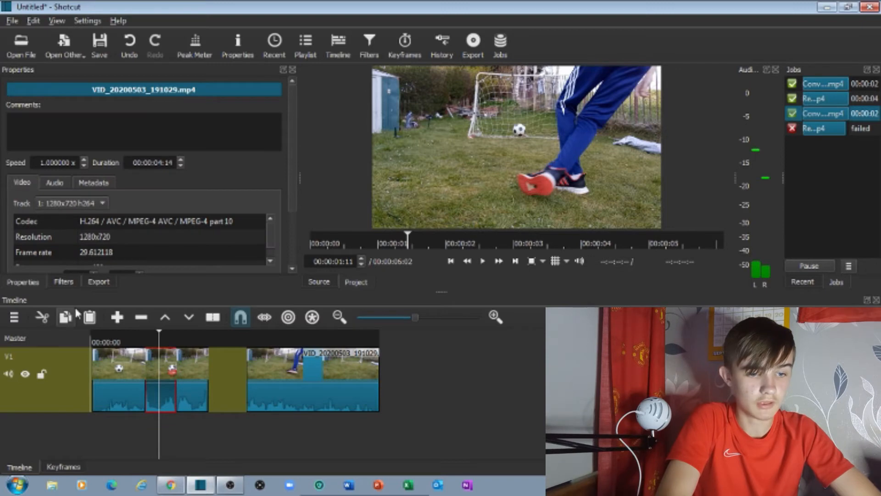
pyautogui.click(219, 340)
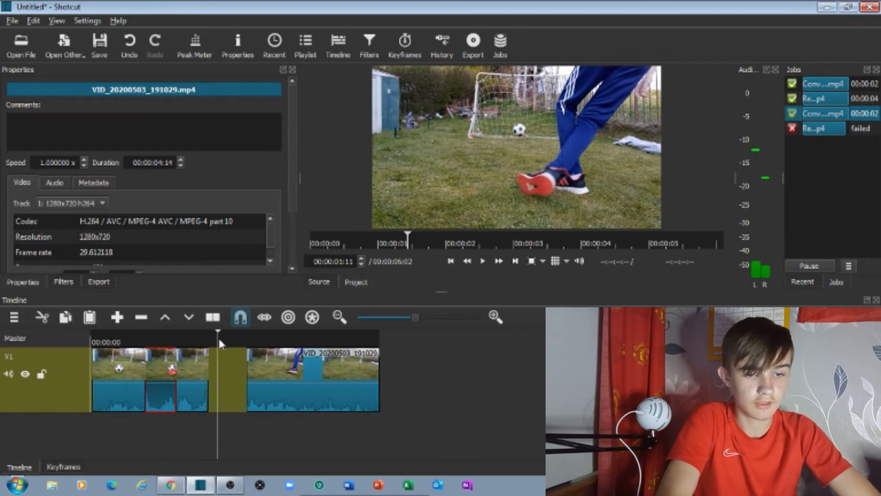
pyautogui.hotkey('alt', 'Left')
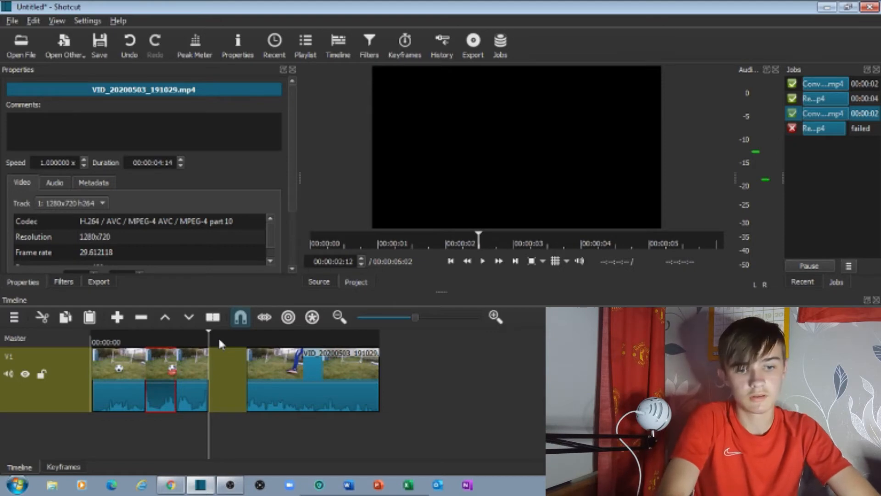
pyautogui.hotkey('ctrl', 'v')
pyautogui.rightClick(257, 377)
pyautogui.click(263, 380)
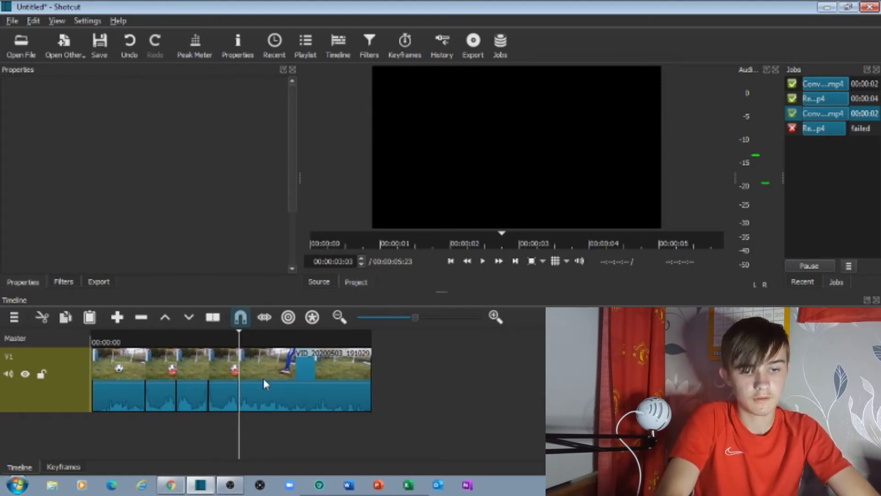
# Step: Play the sequence from the start to check the forward, reversed and repeated kick
pyautogui.moveTo(199, 342); pyautogui.dragTo(93, 342)
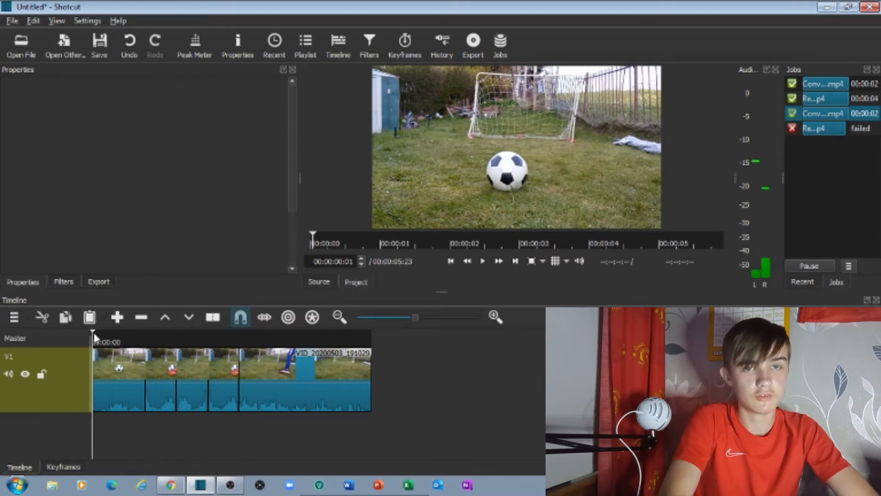
pyautogui.click(483, 262)
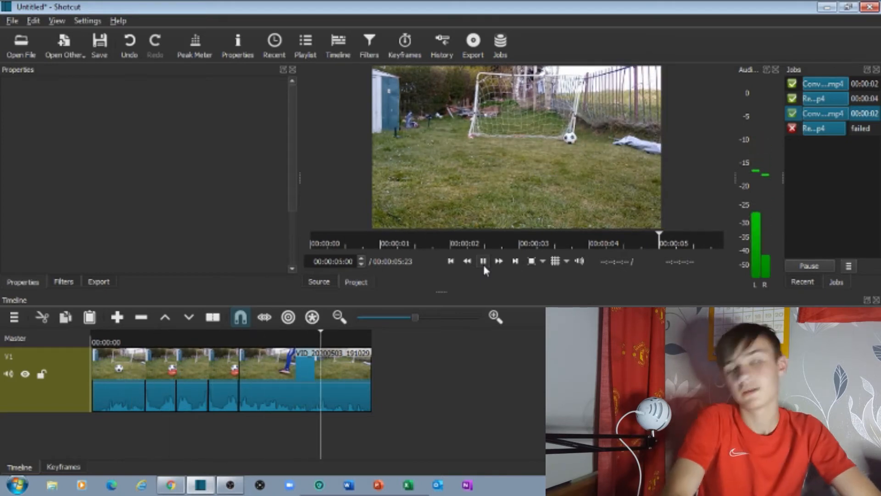
pyautogui.click(483, 261)
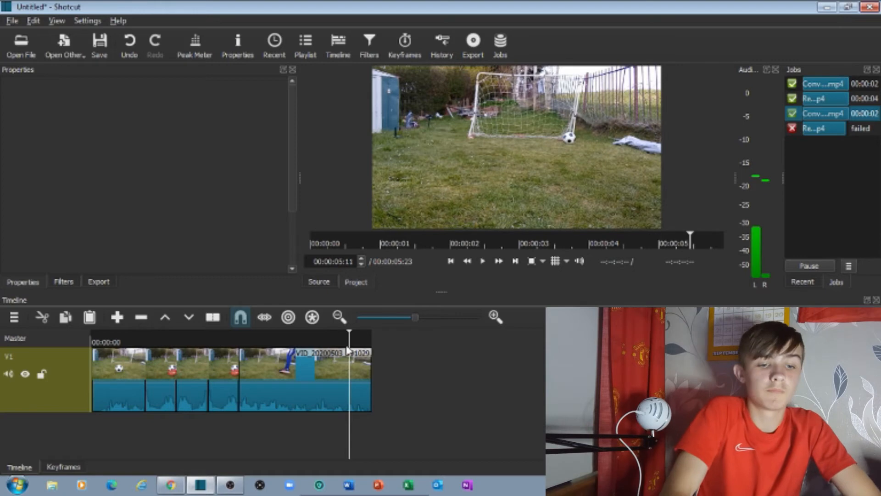
# Step: Cut the repeated forward kick segment that follows the reversed clip from V1
pyautogui.click(229, 364)
pyautogui.rightClick(233, 367)
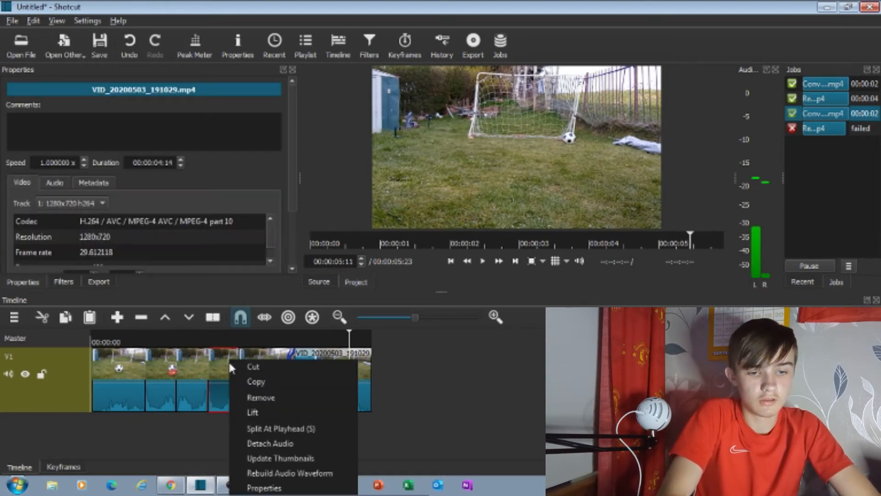
pyautogui.click(245, 365)
# Step: Play the shortened sequence from the beginning to check how the reversed kick leads into the last segment
pyautogui.click(131, 344)
pyautogui.moveTo(120, 349); pyautogui.dragTo(82, 341)
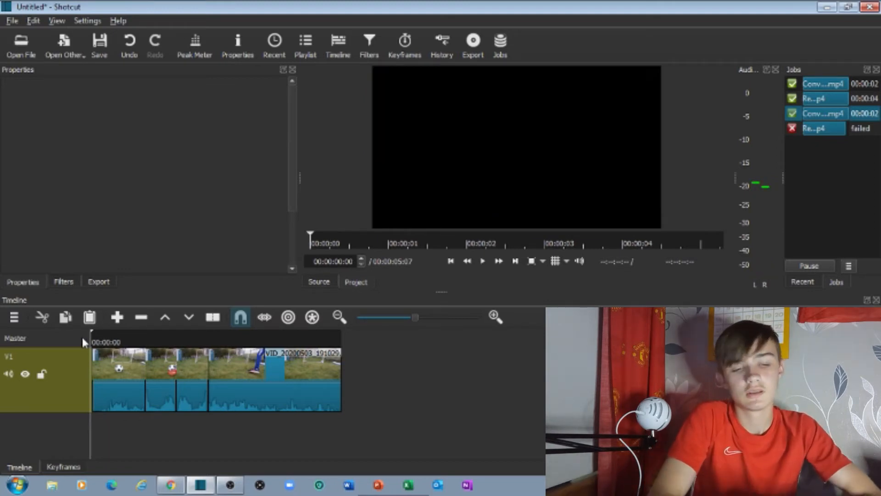
pyautogui.click(486, 264)
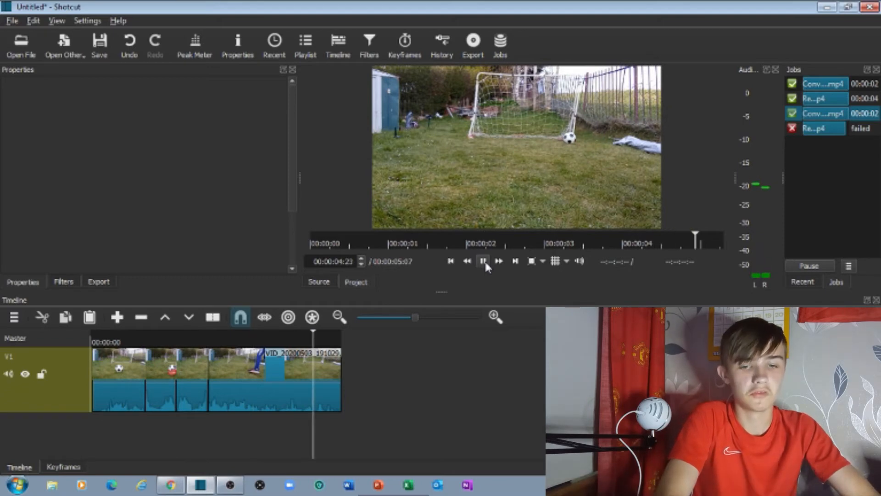
pyautogui.click(486, 264)
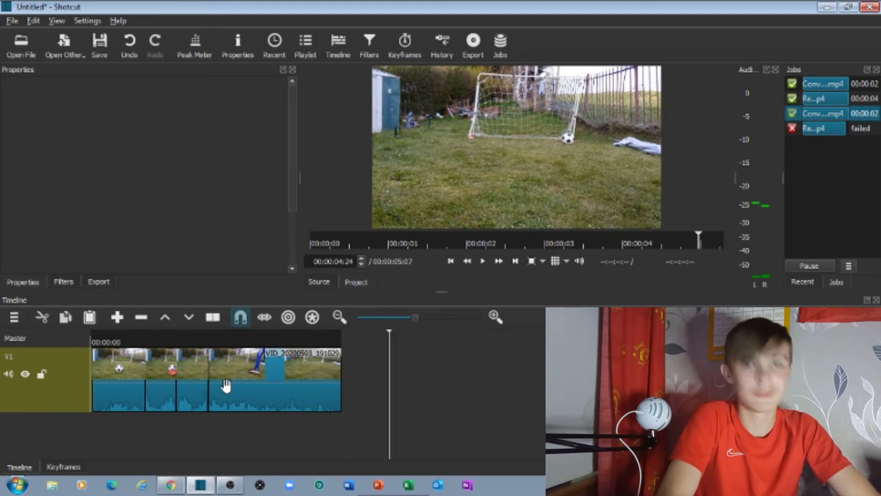
# Step: Move the last segment on V1 away from the reversed clip to open a gap, and copy the original kick segment
pyautogui.moveTo(226, 386); pyautogui.dragTo(297, 386)
pyautogui.click(169, 394)
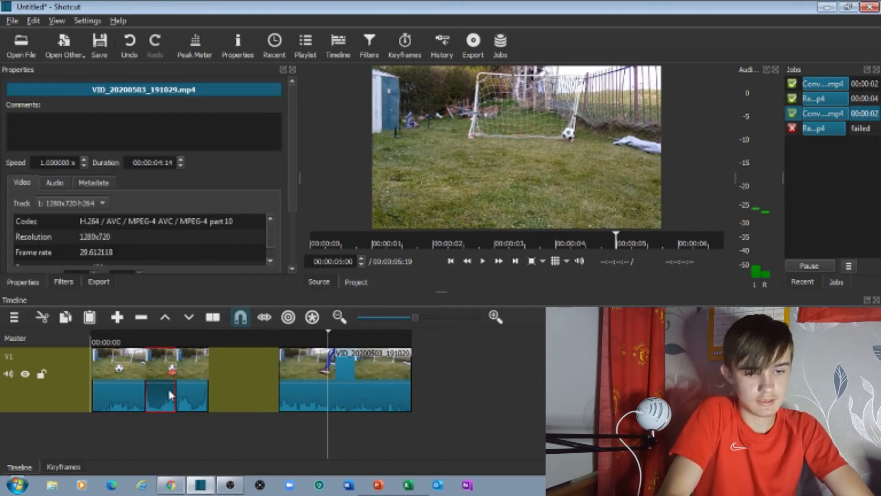
pyautogui.hotkey('ctrl', 'Left')
pyautogui.hotkey('ctrl', 'd')
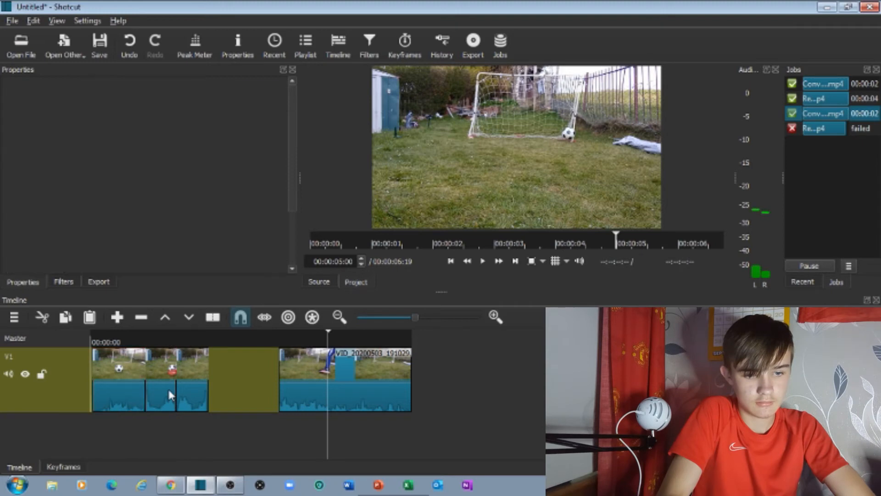
# Step: Paste the kick segment right after the reversed clip at 00:00:02:12 and remove the gap before the last segment
pyautogui.click(251, 336)
pyautogui.press('Up')
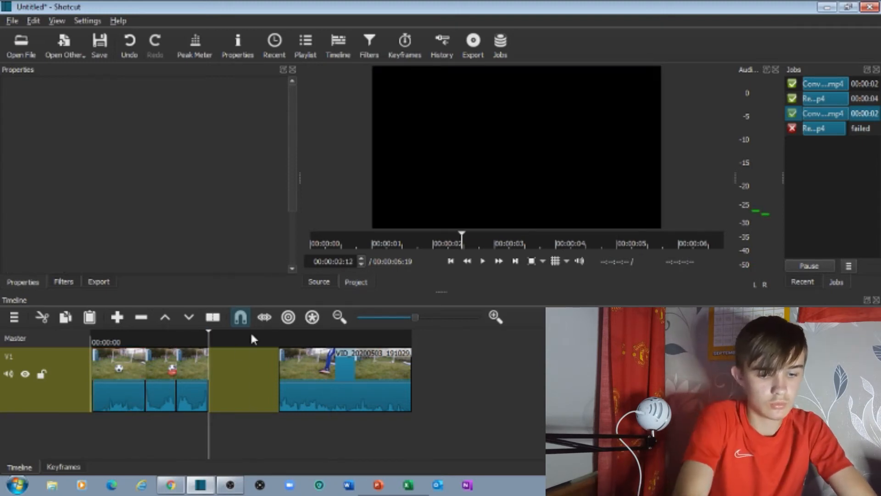
pyautogui.hotkey('ctrl', 'v')
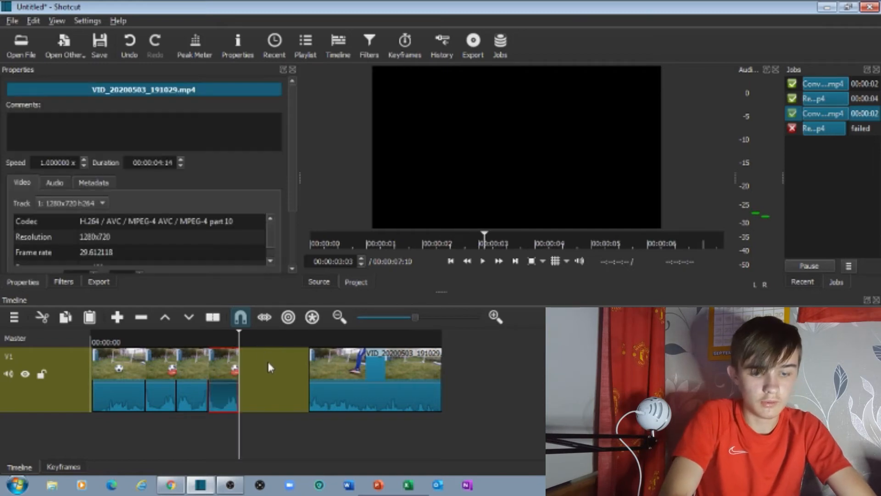
pyautogui.rightClick(269, 365)
pyautogui.click(287, 368)
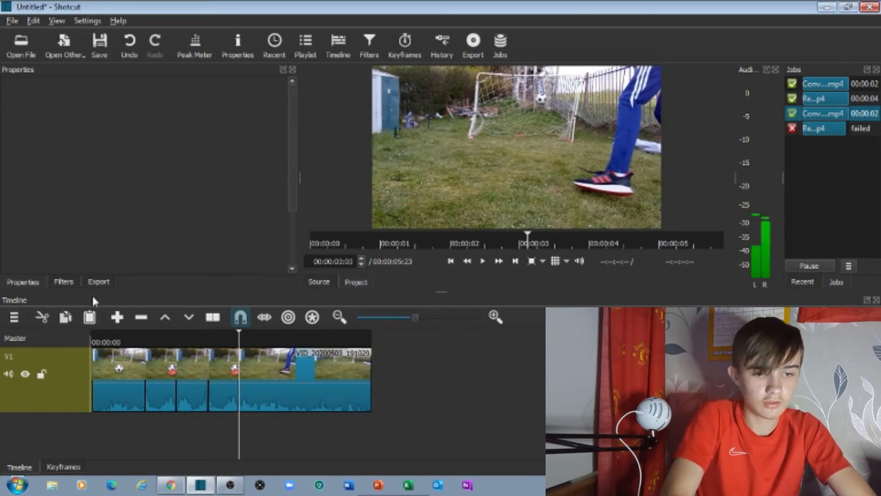
# Step: Play the sequence from the beginning to check the kick, its rewind and the repeated kick
pyautogui.click(92, 335)
pyautogui.click(482, 263)
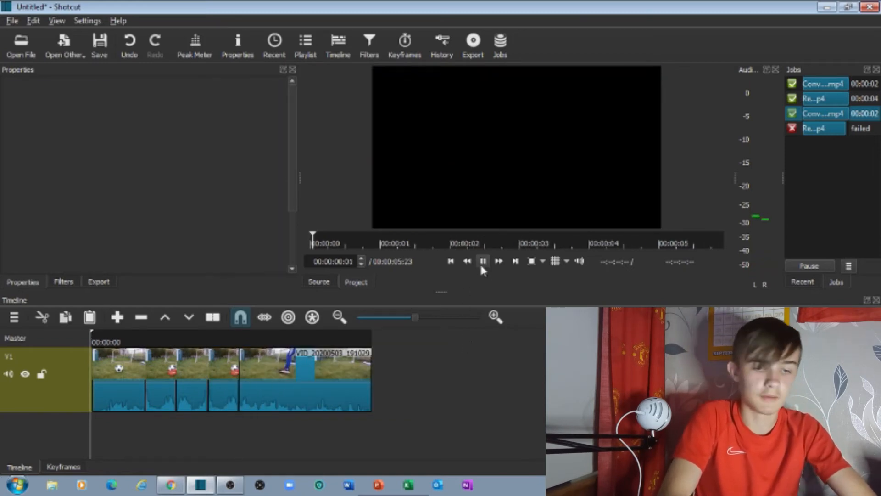